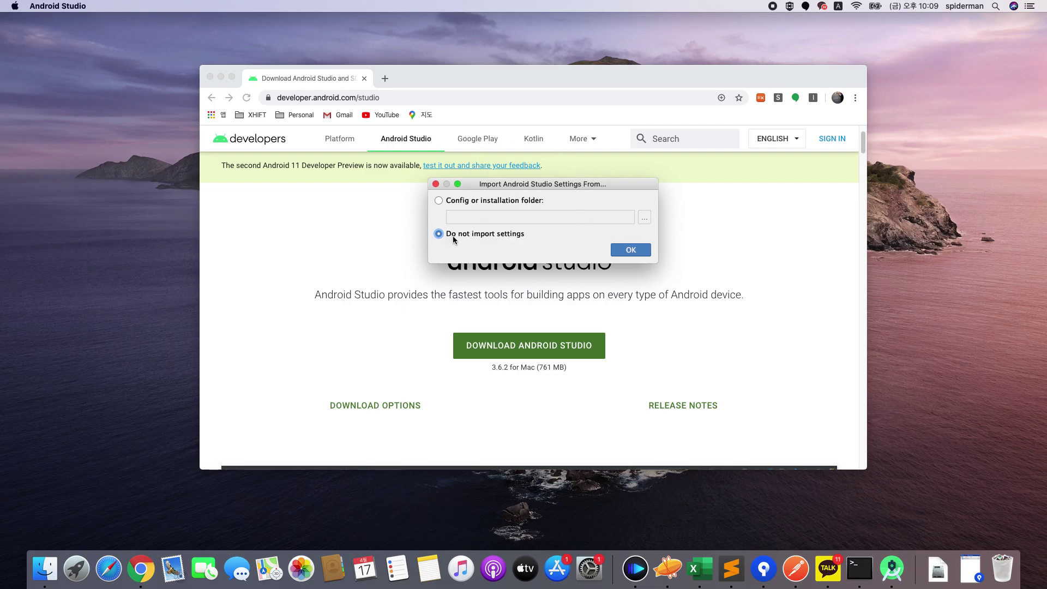
# Skip importing earlier settings and accept the Standard installation type in the setup wizard.
pyautogui.click(630, 251)
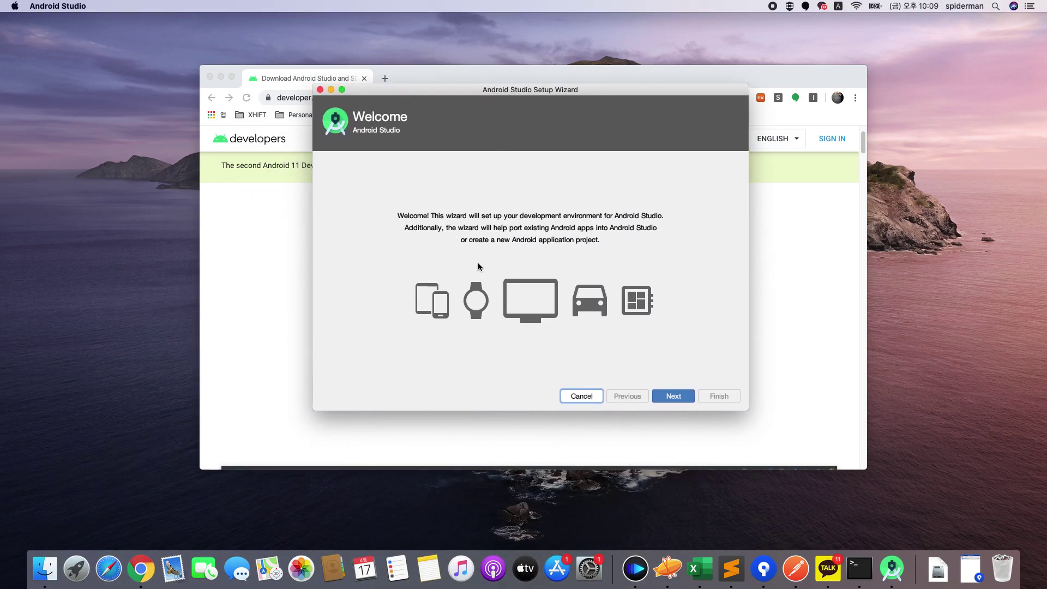
pyautogui.click(668, 397)
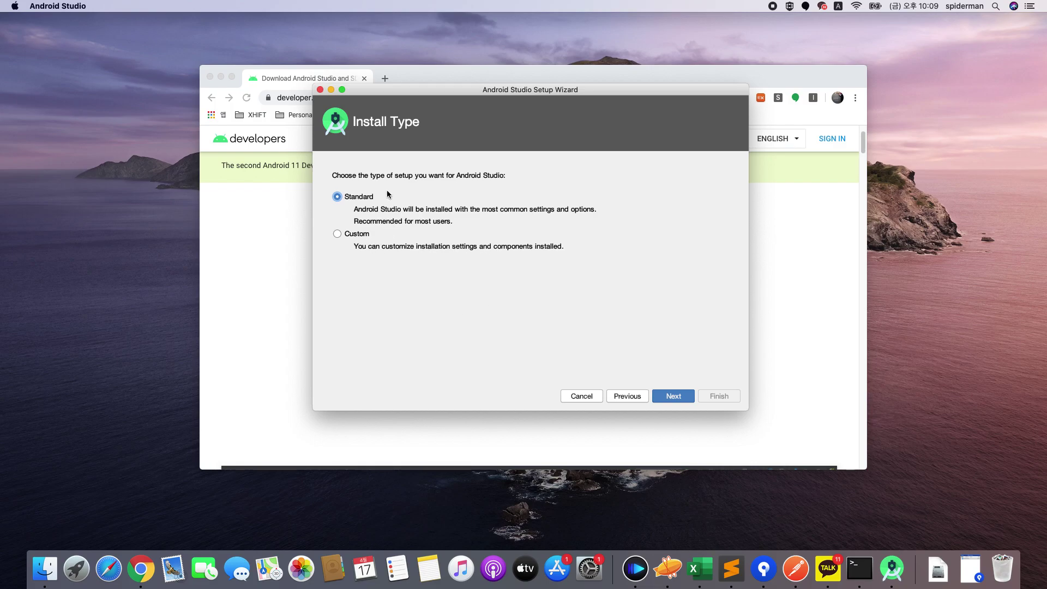
pyautogui.click(676, 397)
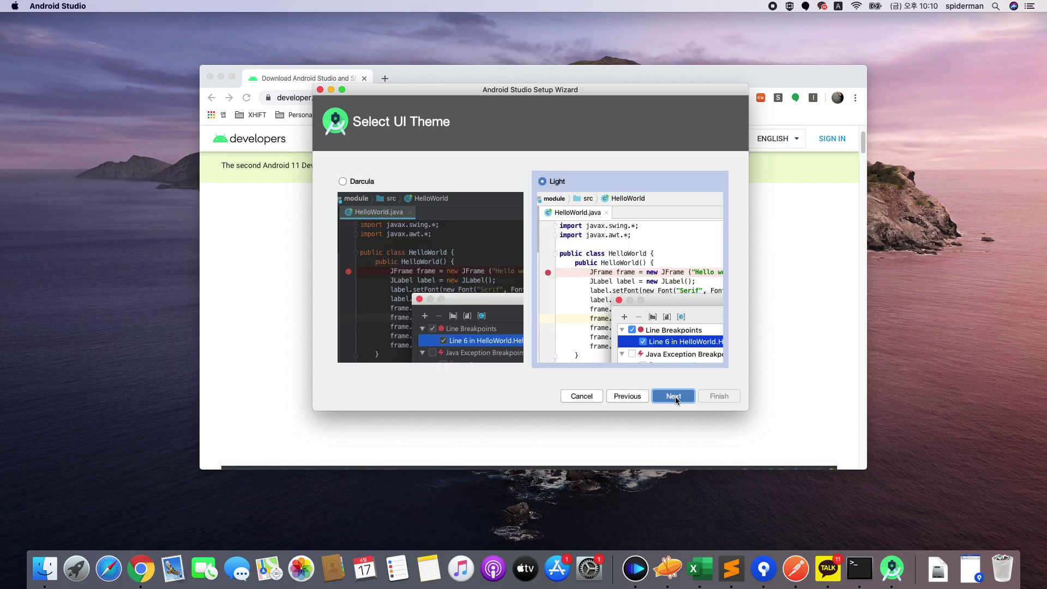
# Try the Darcula theme, settle on the Light UI theme, and start downloading the SDK components.
pyautogui.click(361, 182)
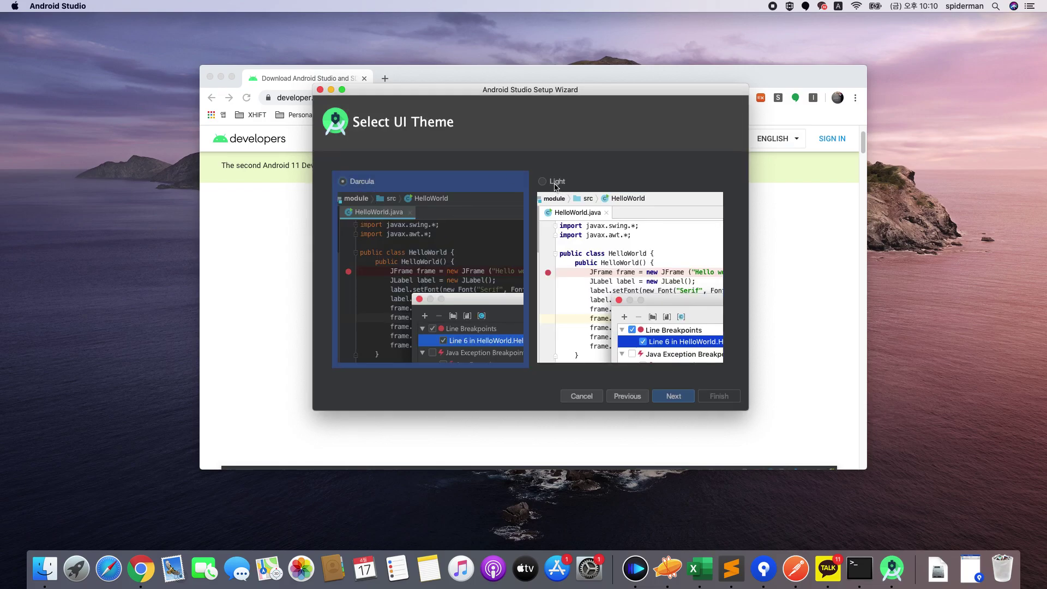
pyautogui.click(554, 184)
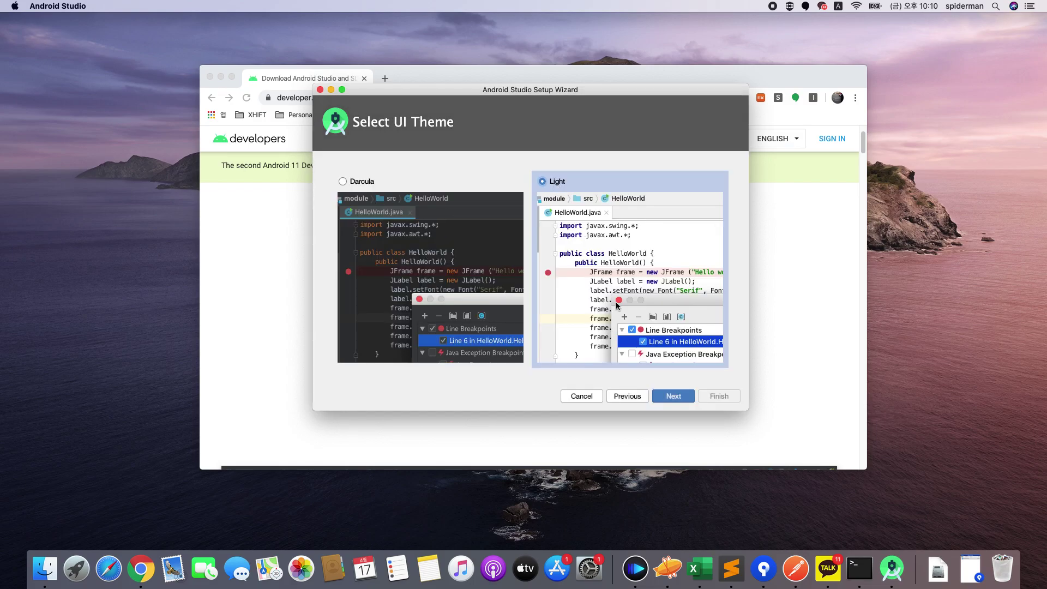
pyautogui.click(672, 398)
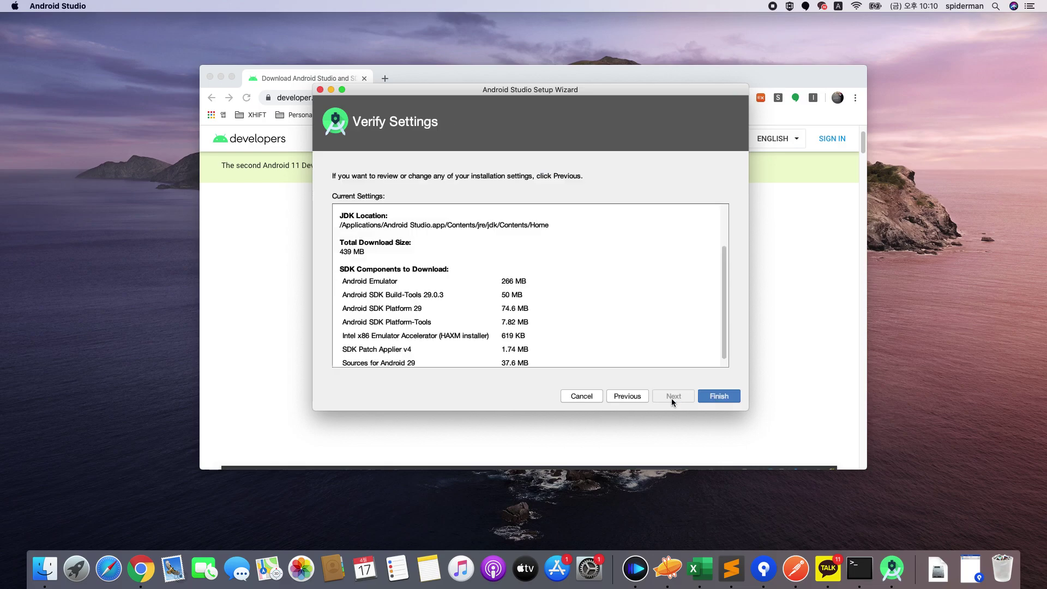
pyautogui.click(718, 397)
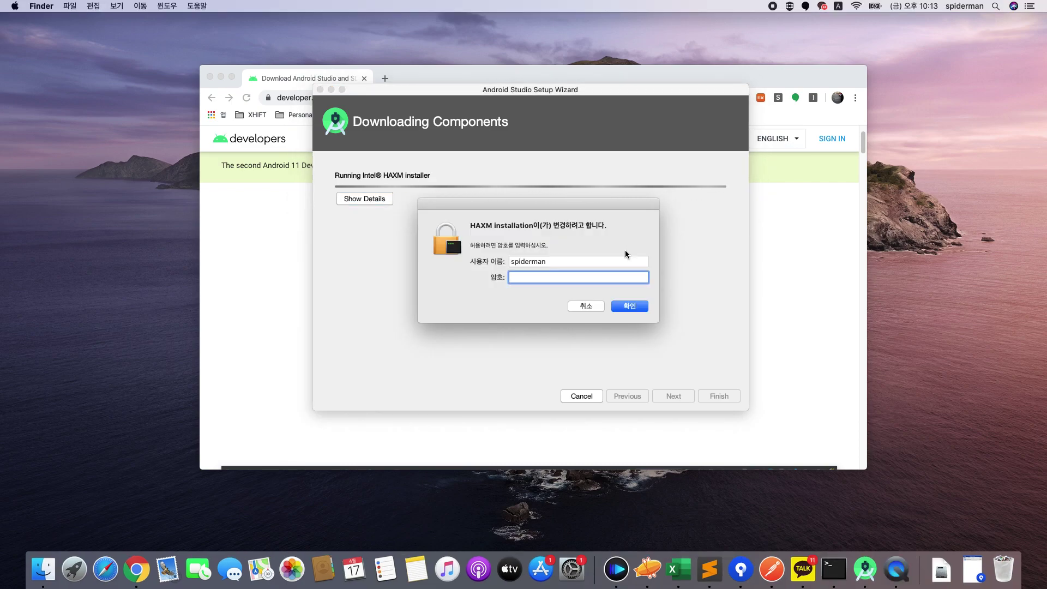
# Enter the account password to authorize the HAXM installation and finish the setup wizard.
pyautogui.write('••••••')
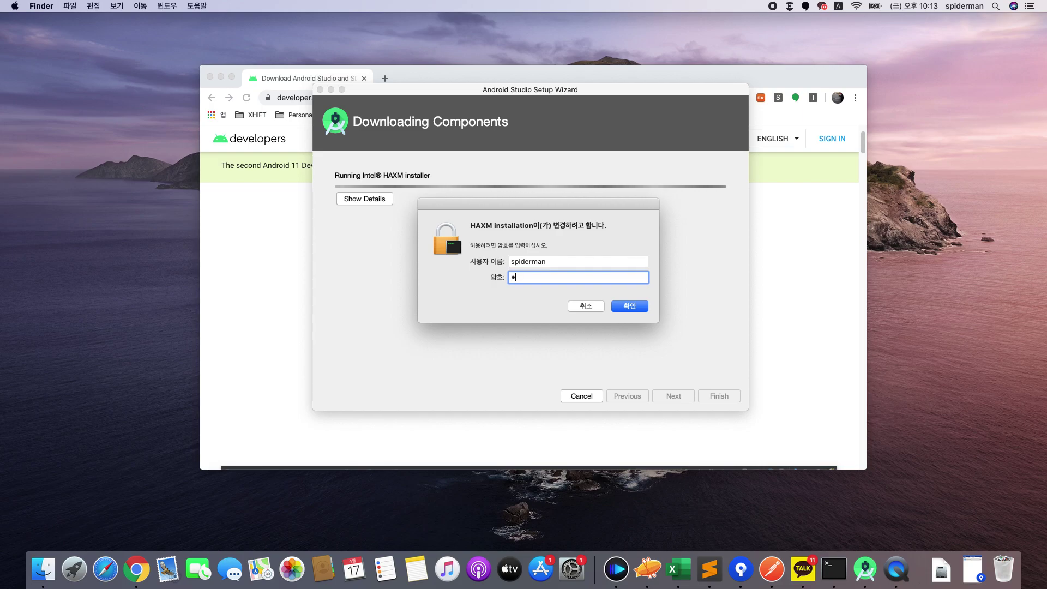
pyautogui.write('•••')
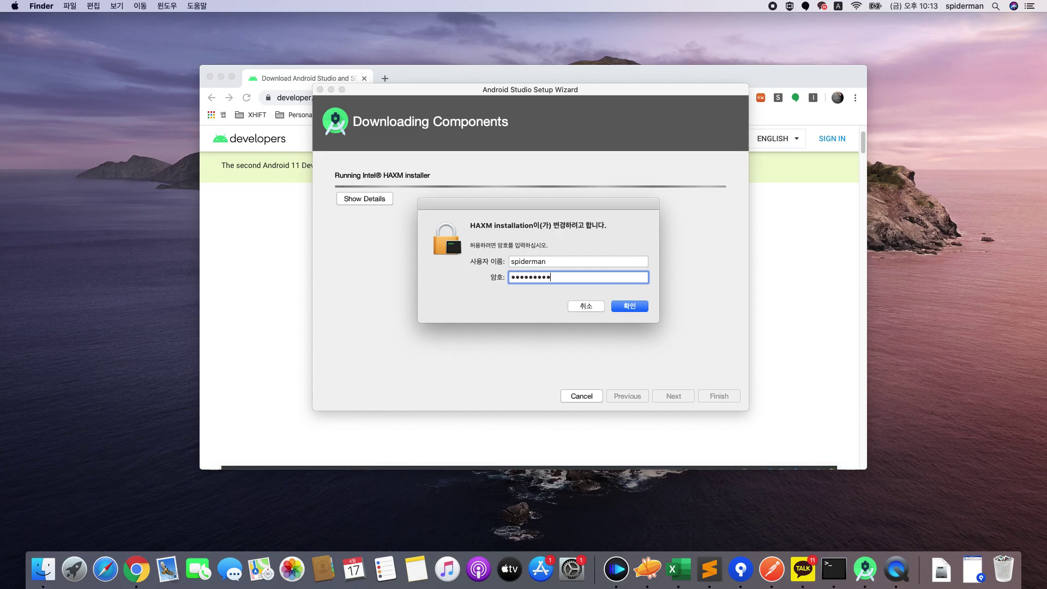
pyautogui.press('Return')
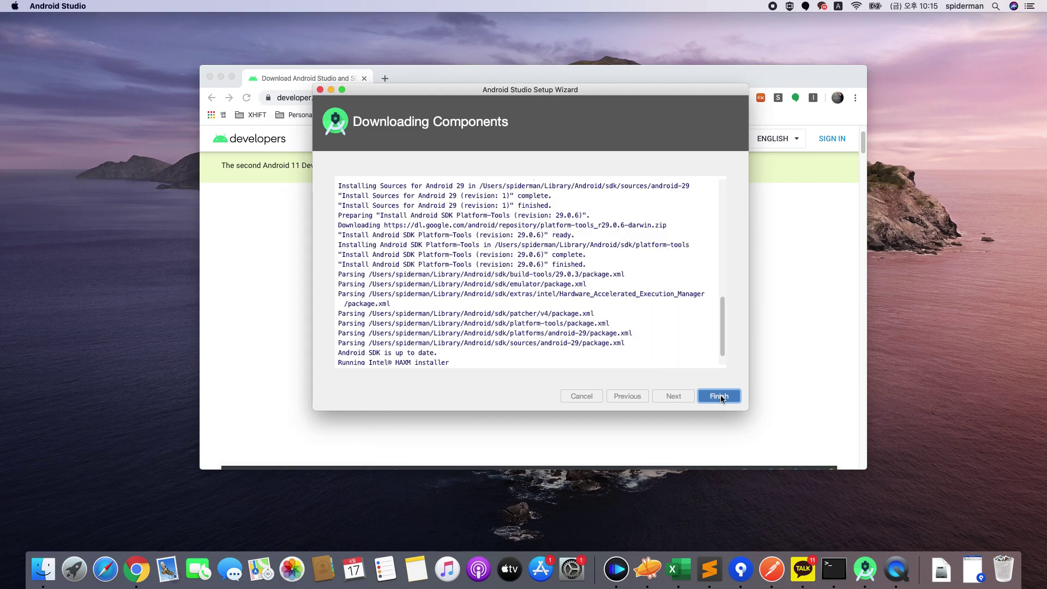
pyautogui.click(720, 397)
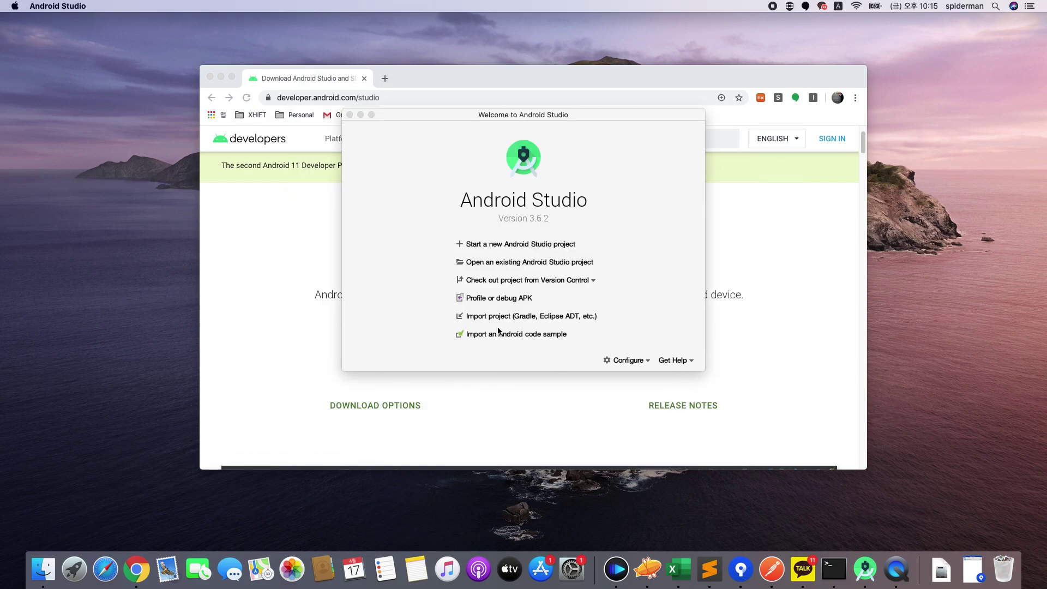
# Close the browser window behind the Android Studio welcome screen and return to the welcome screen.
pyautogui.click(448, 89)
pyautogui.click(210, 76)
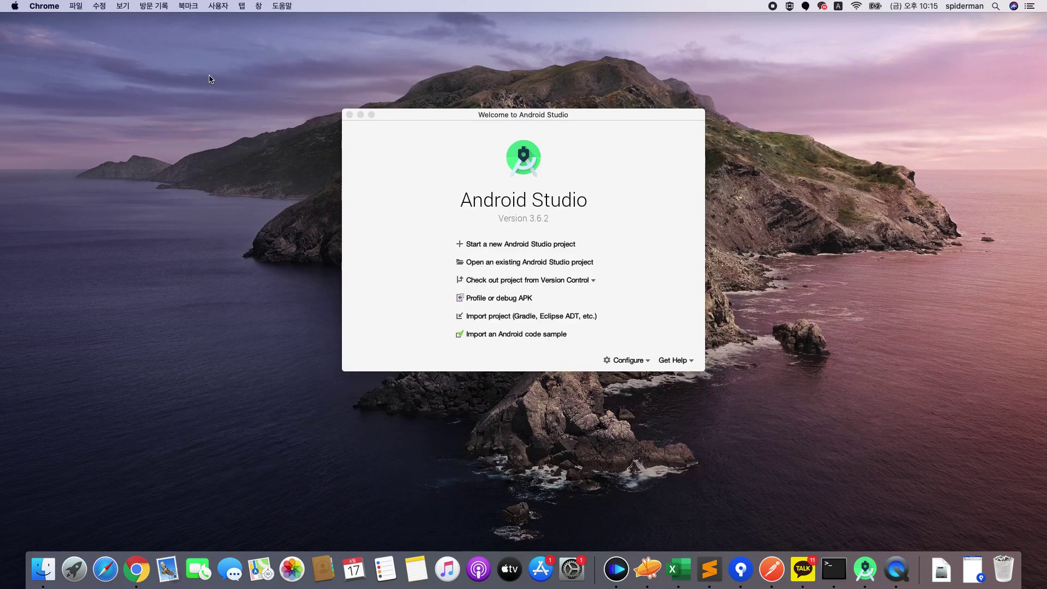
pyautogui.click(404, 110)
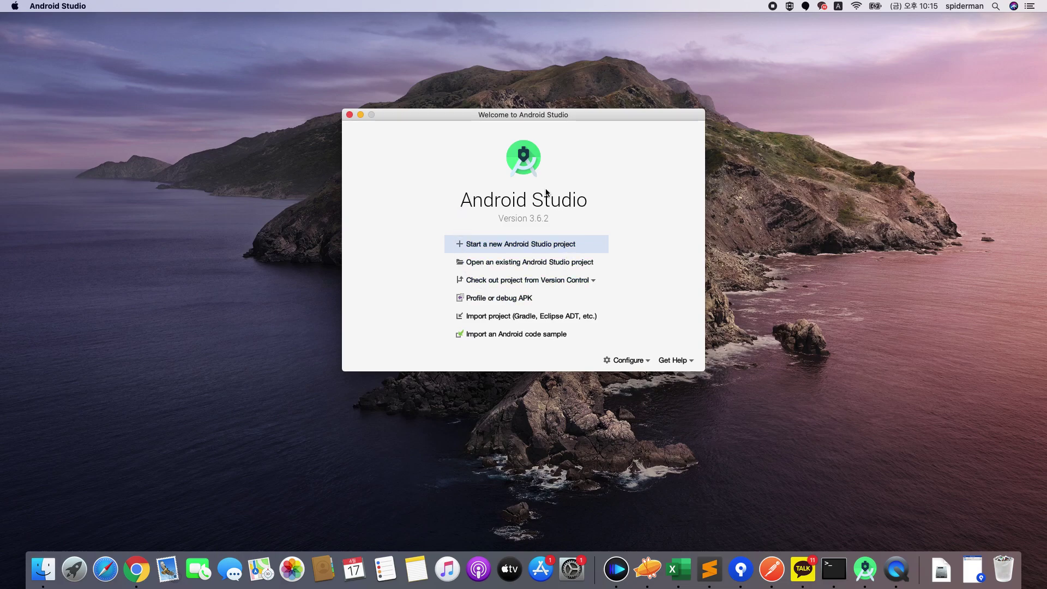
# Start a new Android Studio project from the Empty Activity phone and tablet template.
pyautogui.click(516, 245)
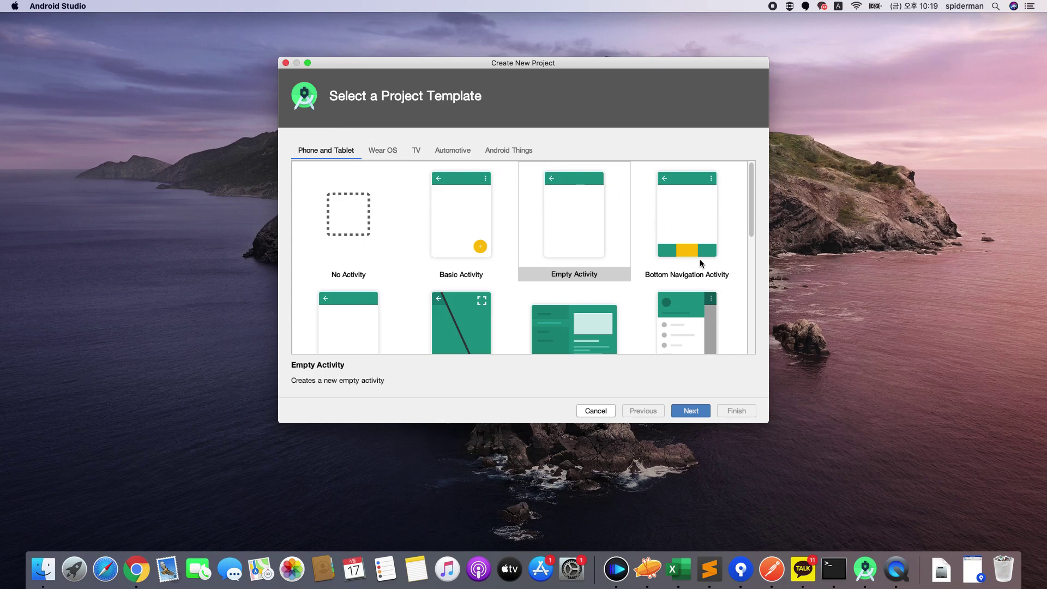
pyautogui.moveTo(751, 229)
pyautogui.mouseDown()
pyautogui.moveTo(755, 343)
pyautogui.moveTo(750, 215)
pyautogui.mouseUp()
pyautogui.click(577, 215)
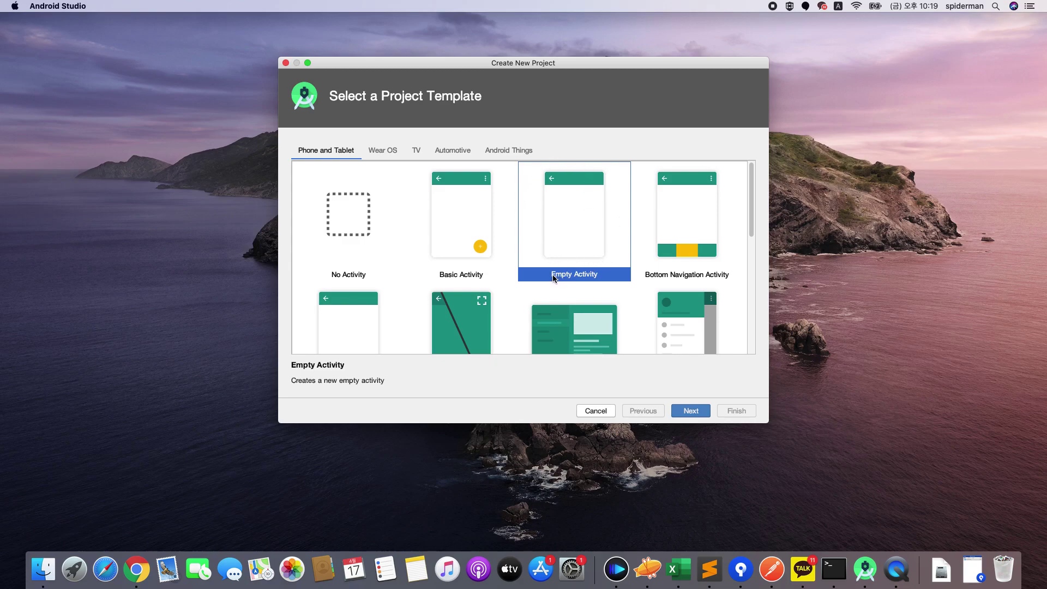
pyautogui.click(684, 410)
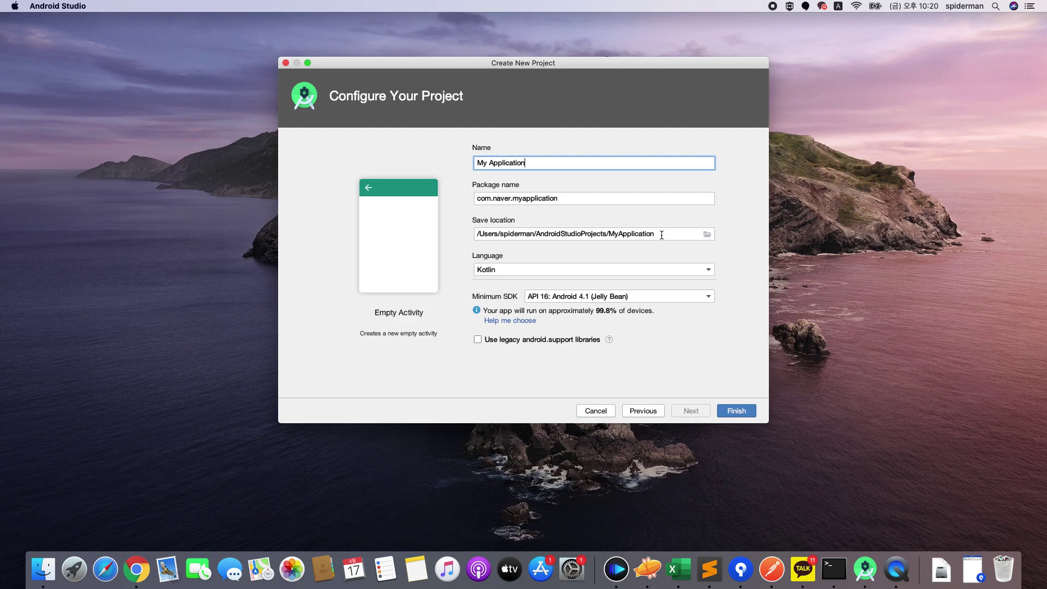
# Check the available programming languages without changing them, and name the project FirstMyApp.
pyautogui.click(686, 271)
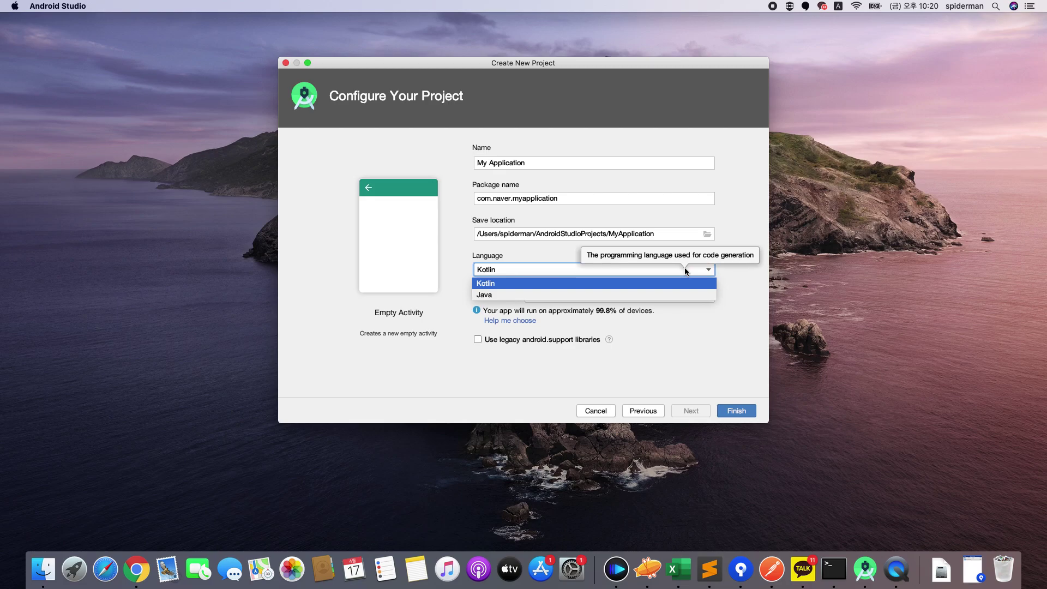
pyautogui.click(457, 244)
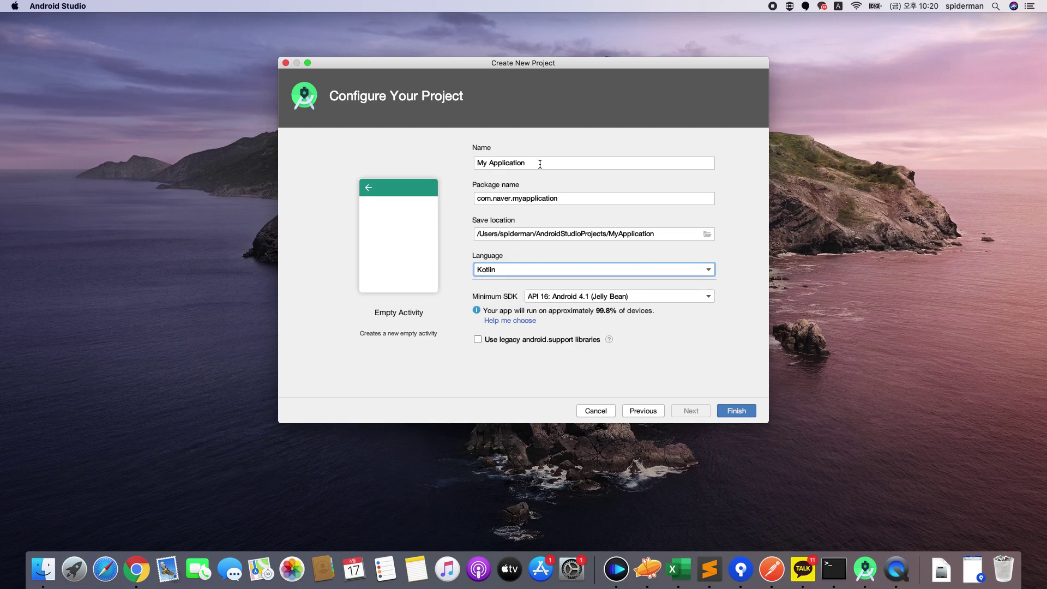
pyautogui.moveTo(541, 163); pyautogui.dragTo(456, 166)
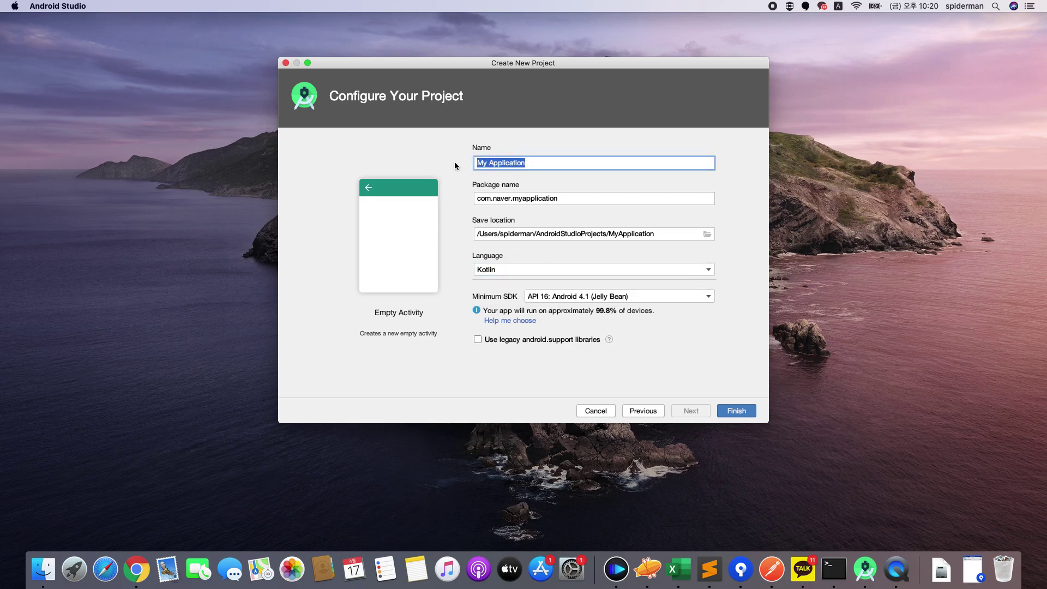
pyautogui.write('Fir')
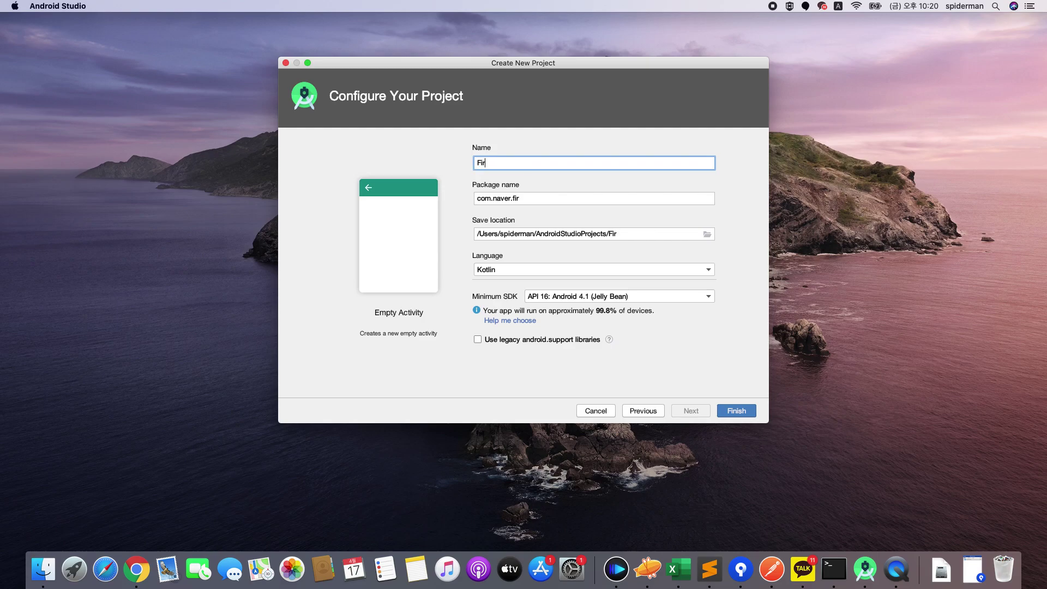
pyautogui.write('stMyApp')
# Change the project's package name to com.gmail.myid.
pyautogui.click(553, 199)
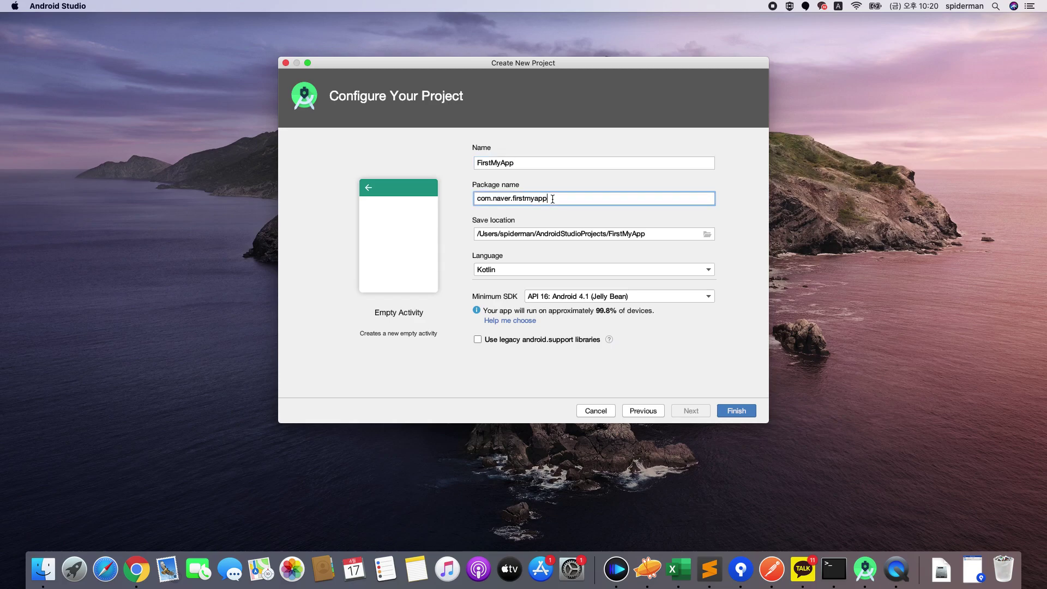
pyautogui.moveTo(552, 199); pyautogui.dragTo(472, 201)
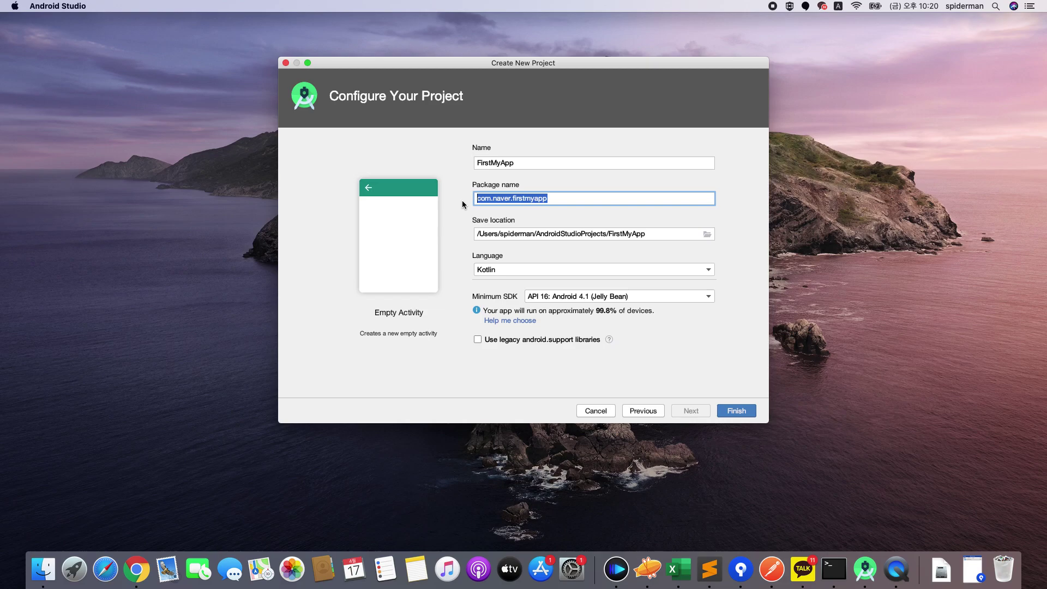
pyautogui.click(552, 199)
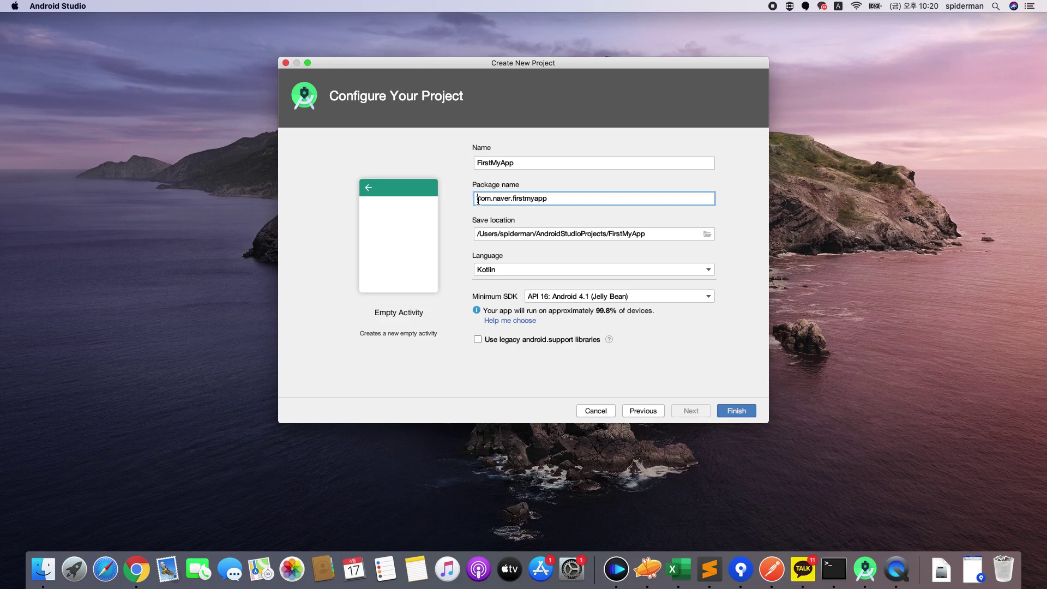
pyautogui.moveTo(512, 198); pyautogui.dragTo(417, 202)
pyautogui.click(583, 198)
pyautogui.click(529, 200)
pyautogui.moveTo(493, 199); pyautogui.dragTo(556, 198)
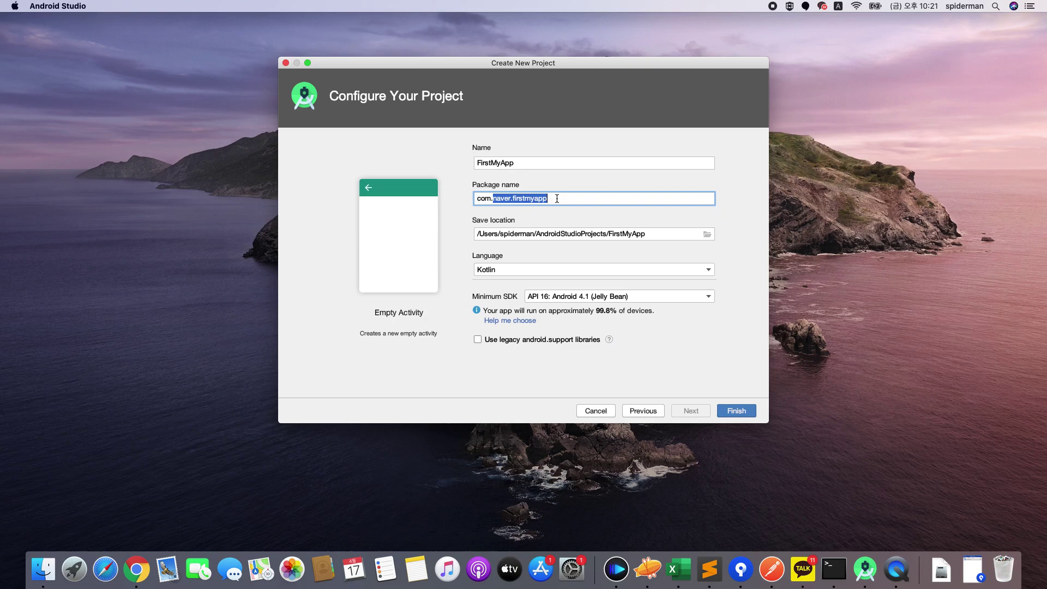
pyautogui.write('gmail.')
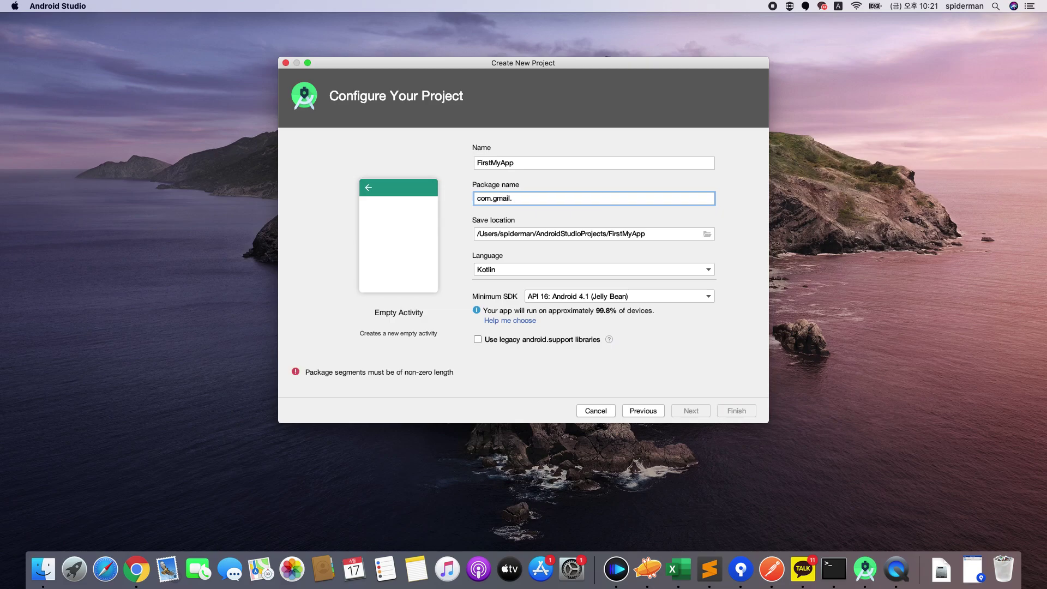
pyautogui.write('myid')
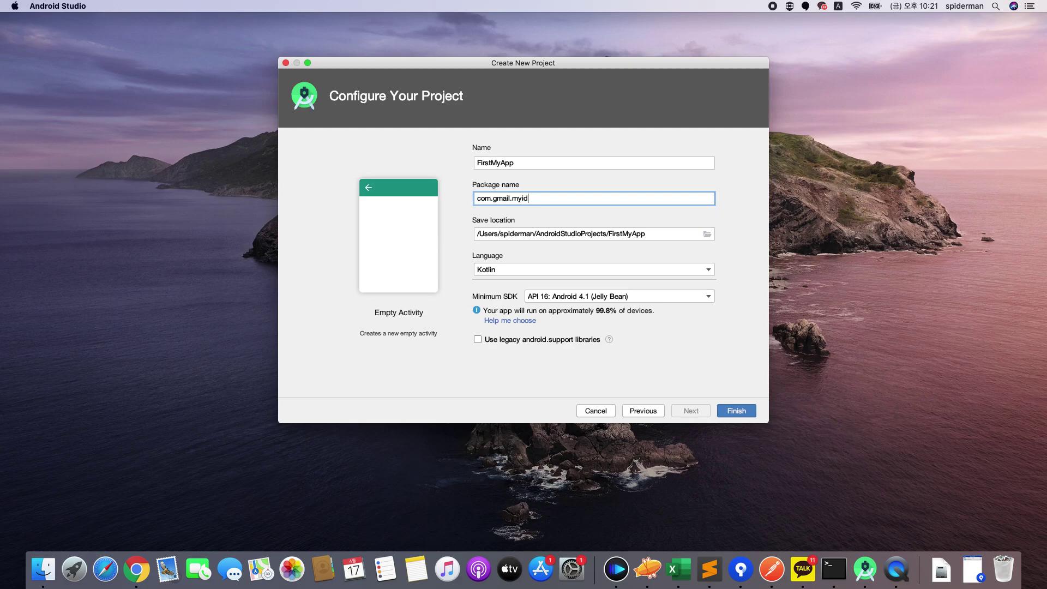
pyautogui.moveTo(569, 200); pyautogui.dragTo(469, 204)
pyautogui.click(544, 201)
# Set the project's language to Java, keep the save location, and create the project.
pyautogui.click(656, 235)
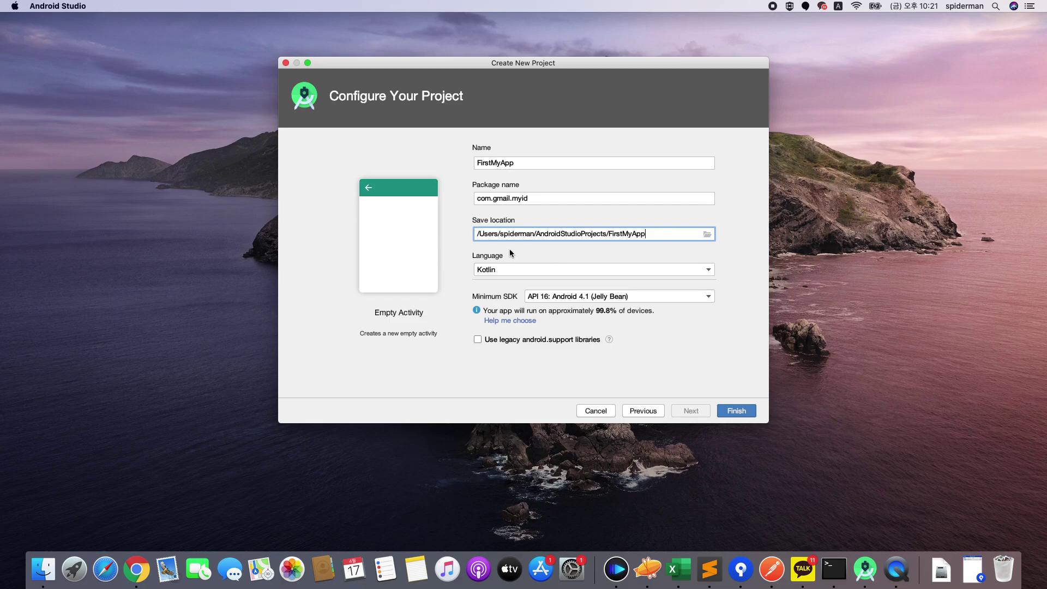
pyautogui.click(647, 271)
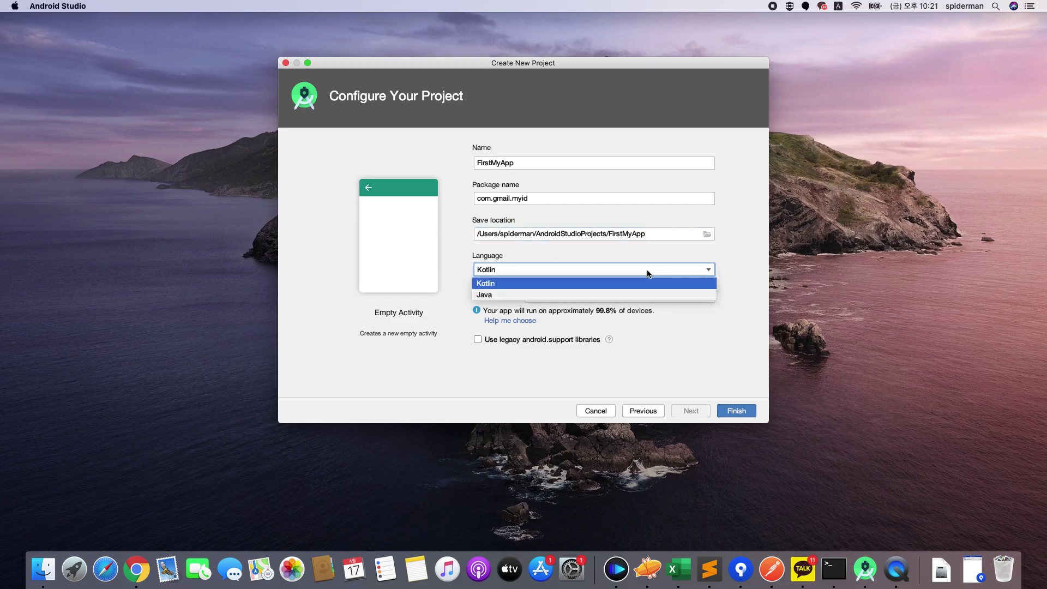
pyautogui.click(511, 297)
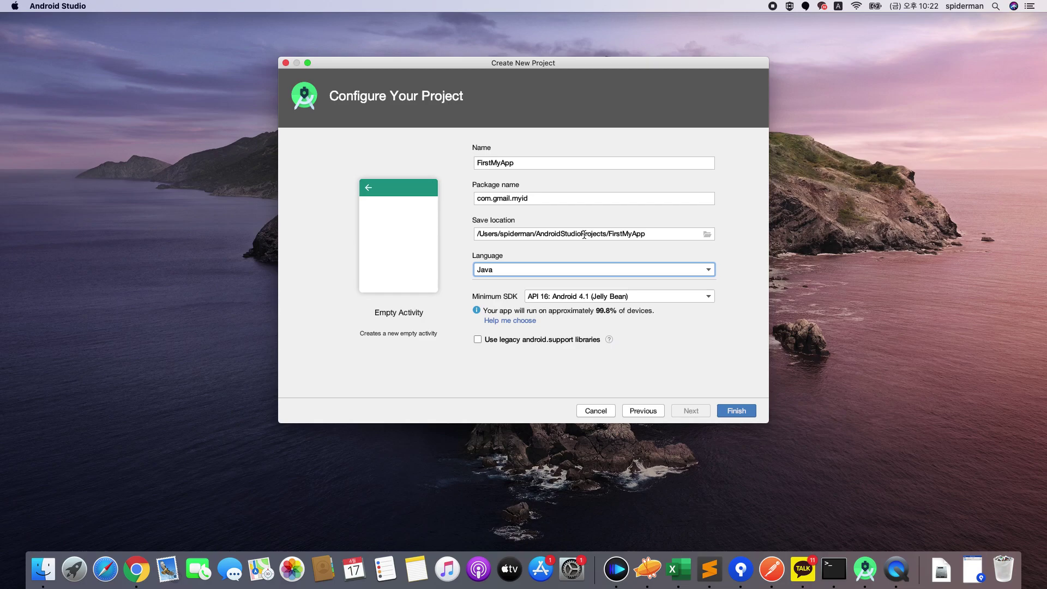
pyautogui.click(529, 270)
pyautogui.click(525, 284)
pyautogui.click(526, 273)
pyautogui.click(508, 298)
pyautogui.click(736, 410)
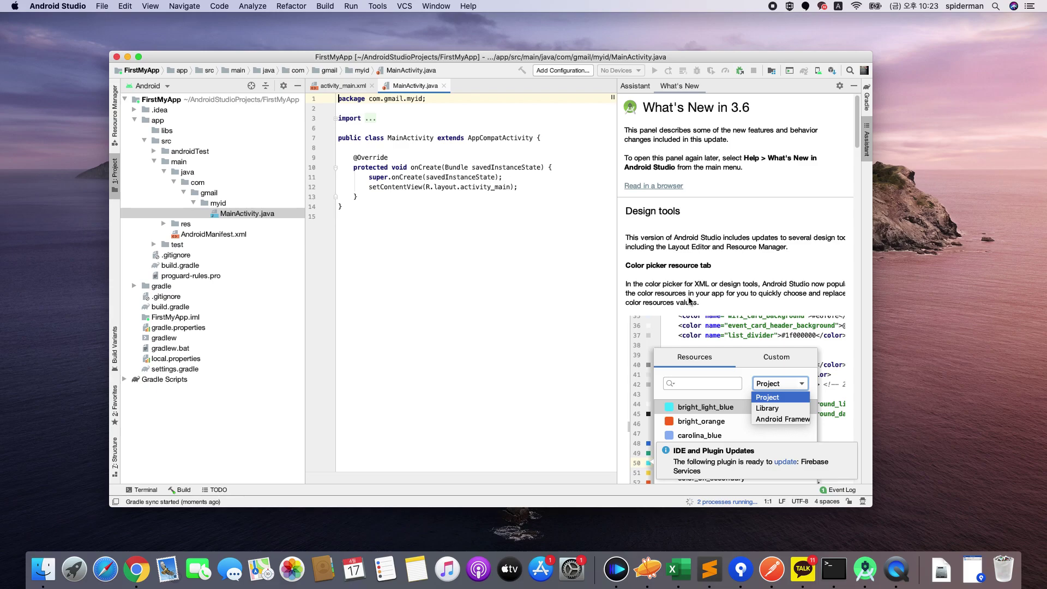
# Hide the What's New information and place the cursor on the last line of MainActivity.java.
pyautogui.click(853, 86)
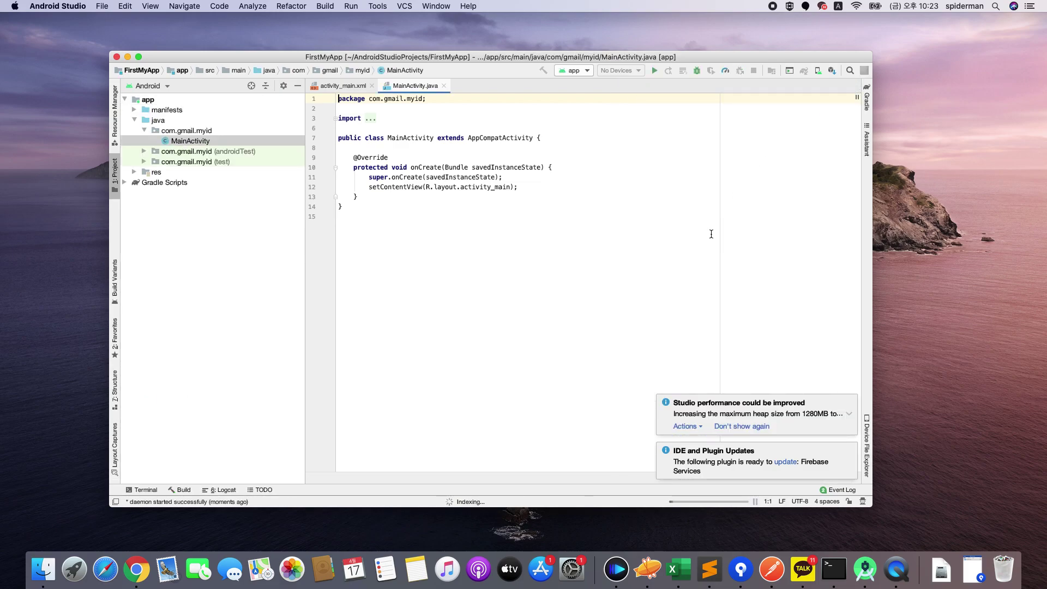
pyautogui.click(488, 219)
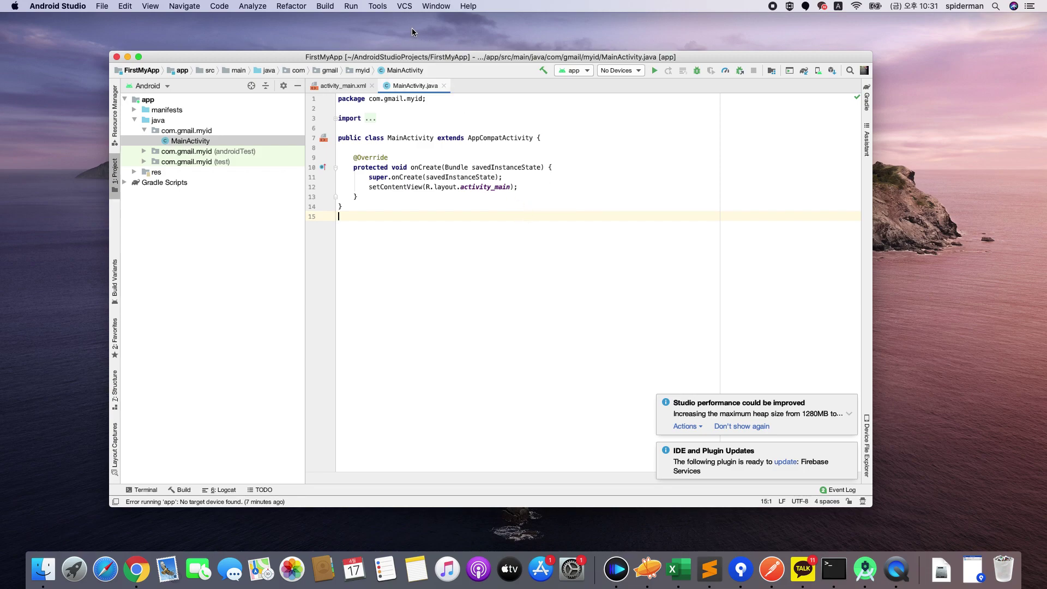
# Start a new virtual device in the AVD Manager, using the Pixel 2 phone as its hardware definition.
pyautogui.click(378, 7)
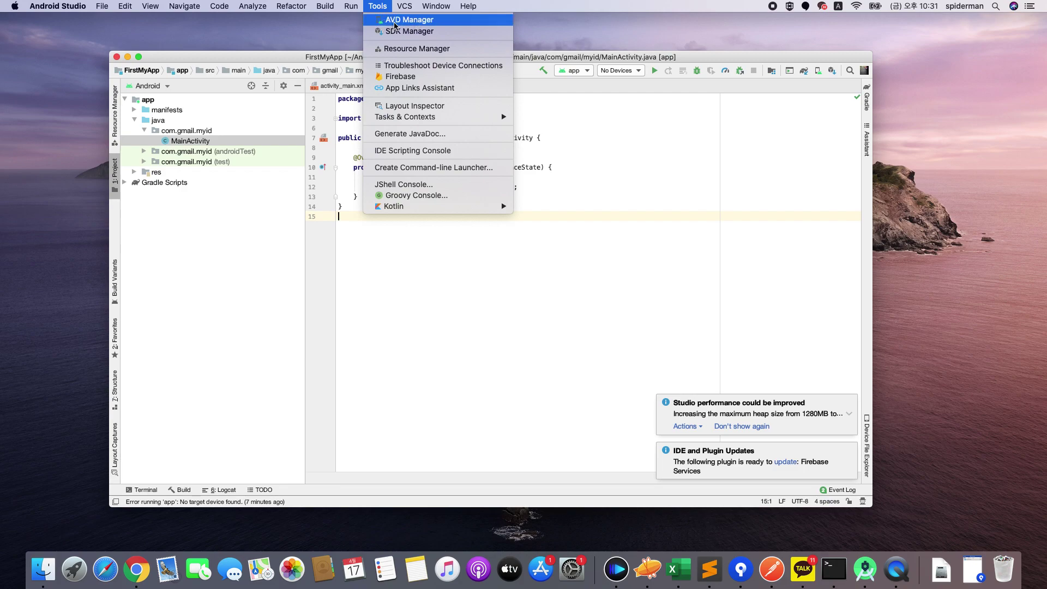
pyautogui.click(420, 22)
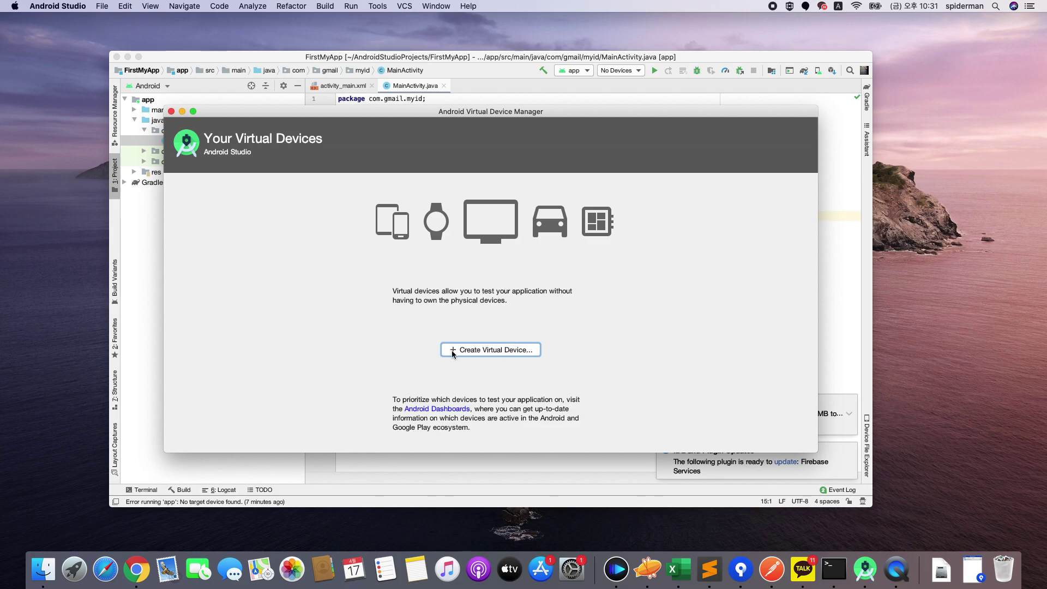
pyautogui.click(484, 351)
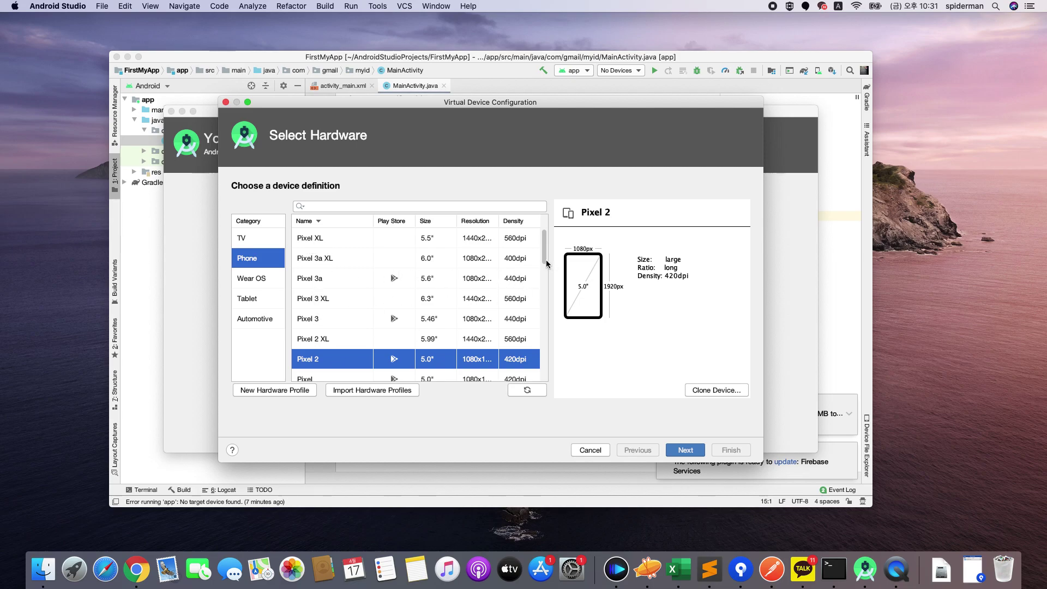
pyautogui.moveTo(547, 260)
pyautogui.mouseDown()
pyautogui.moveTo(548, 283)
pyautogui.moveTo(547, 272)
pyautogui.mouseUp()
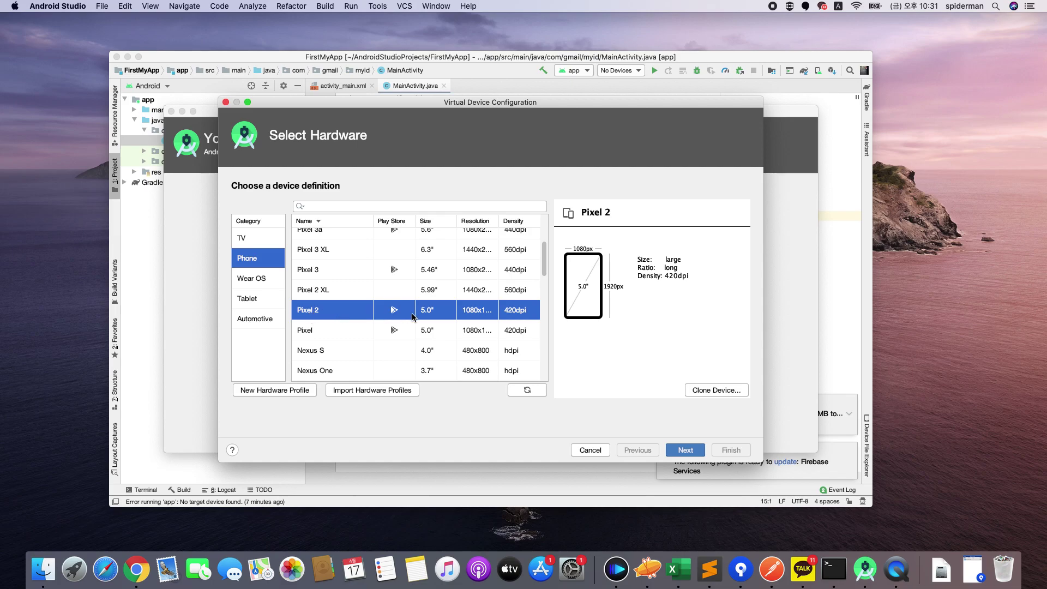
pyautogui.click(681, 450)
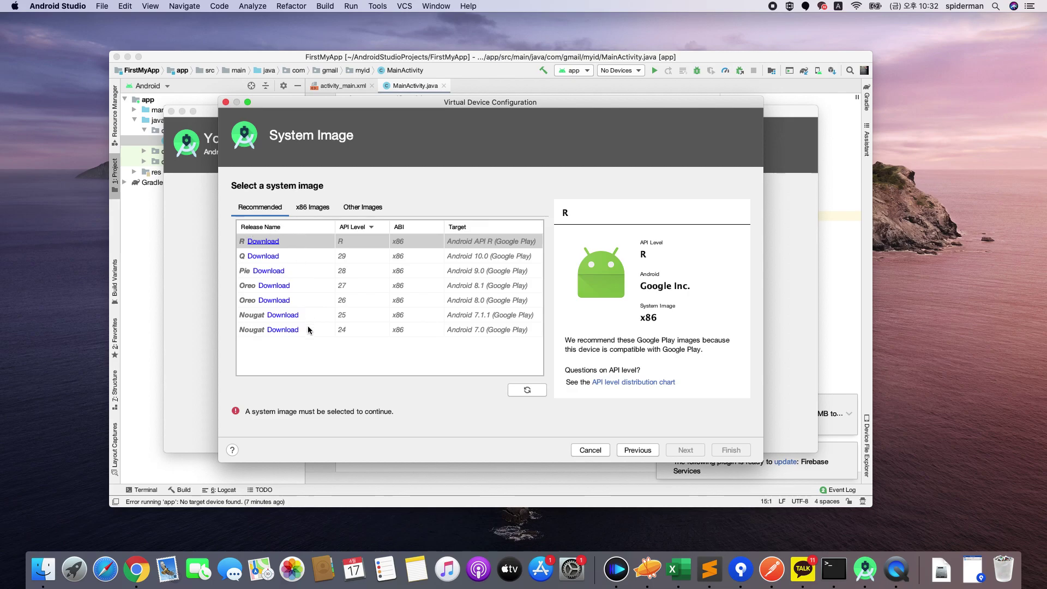
# Download the recommended R system image, accept its license agreement, and complete the component installation.
pyautogui.click(271, 243)
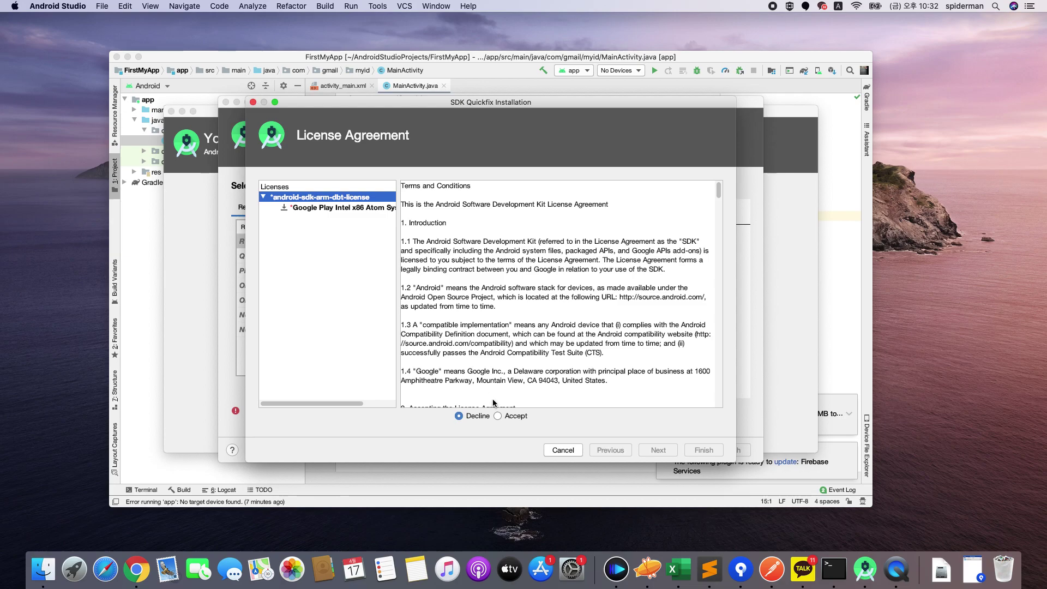
pyautogui.click(497, 415)
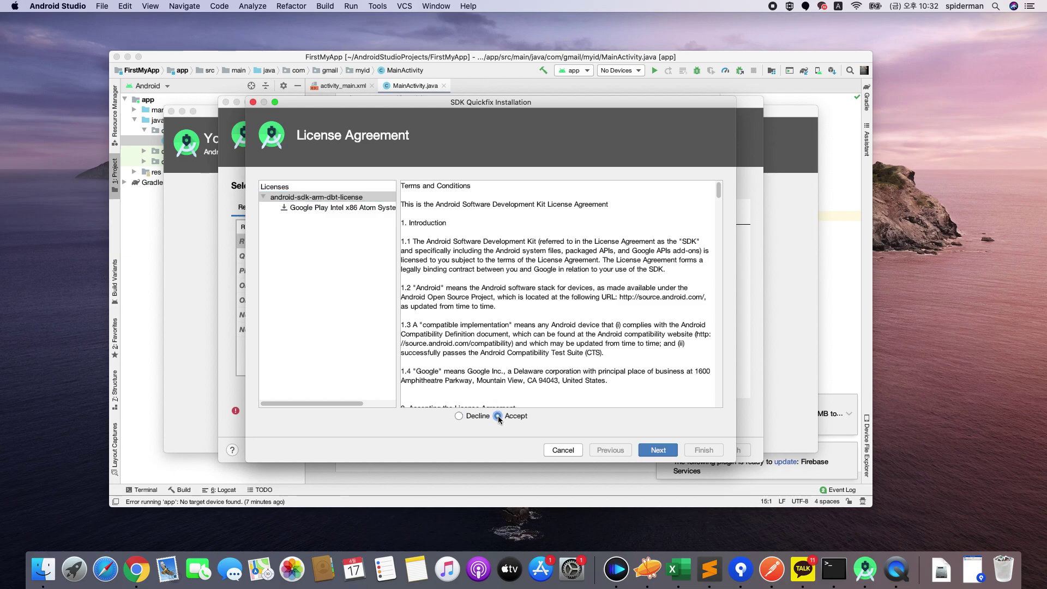
pyautogui.click(649, 452)
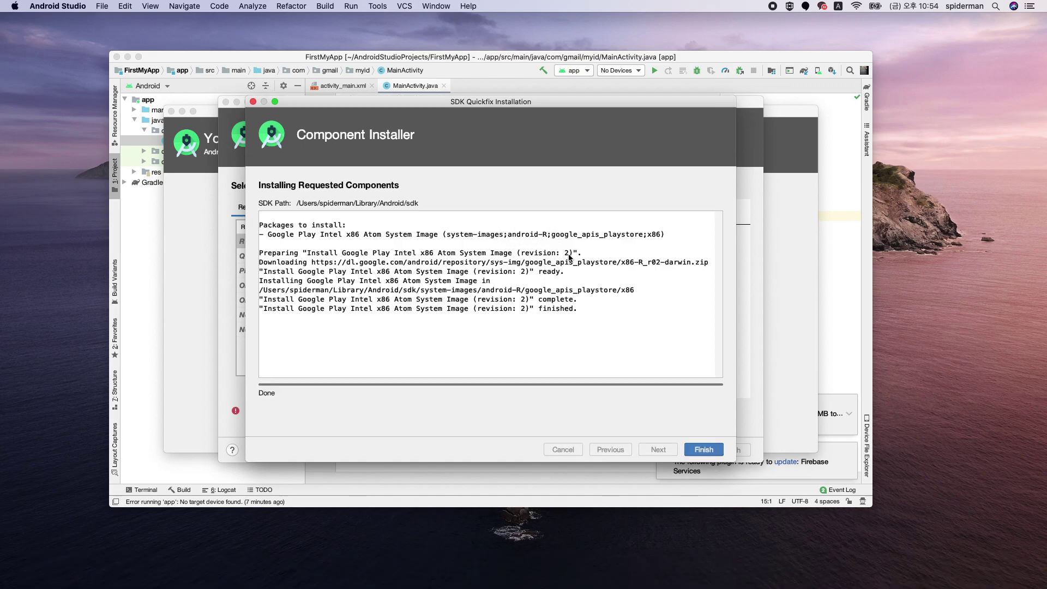
pyautogui.click(712, 449)
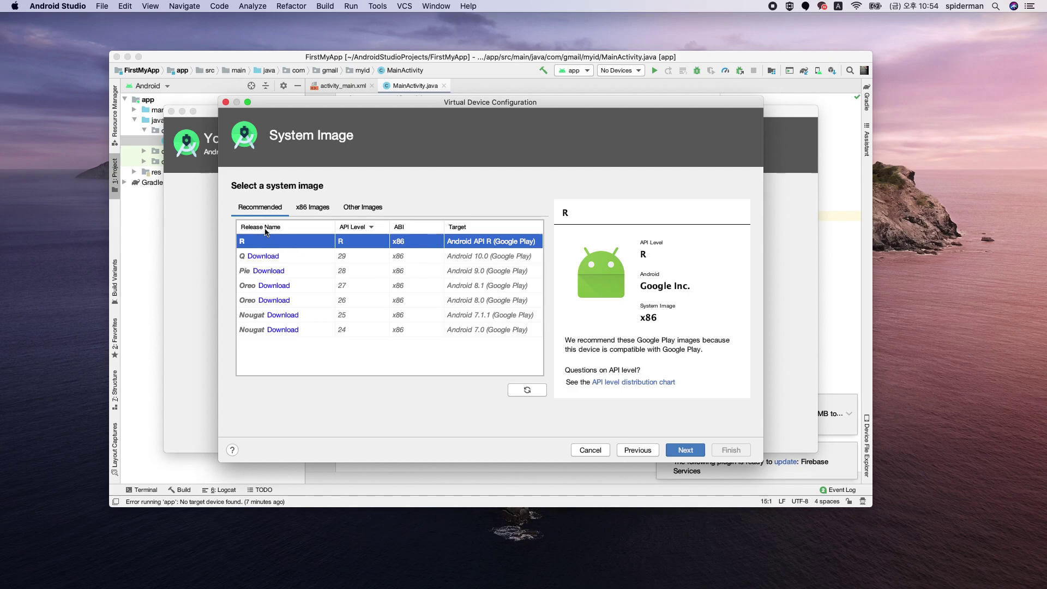
# Use the R system image, create the virtual device with the default name Pixel 2 API R, and close the device manager.
pyautogui.click(688, 453)
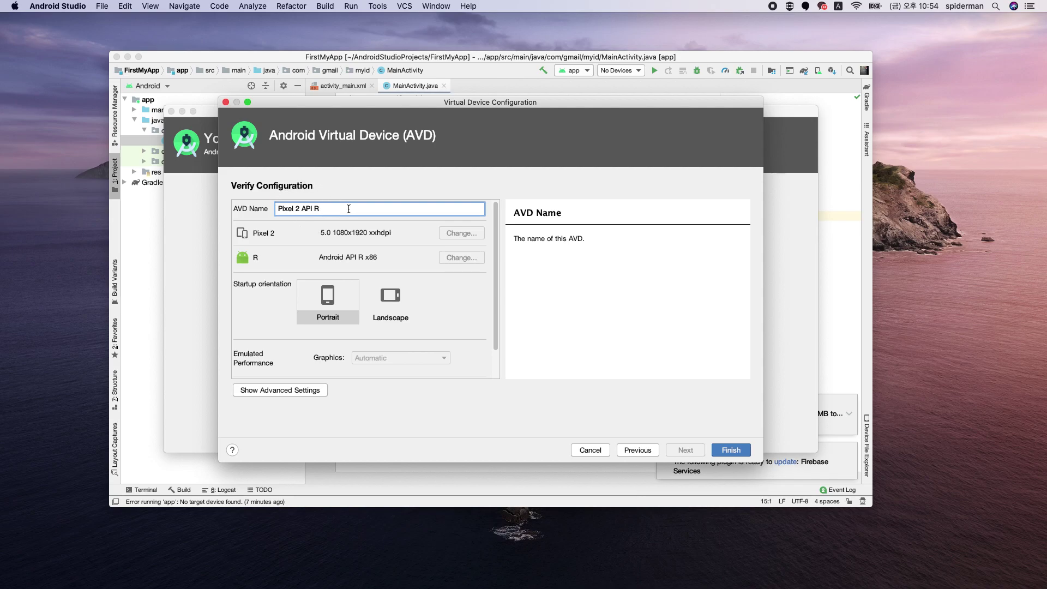
pyautogui.click(728, 451)
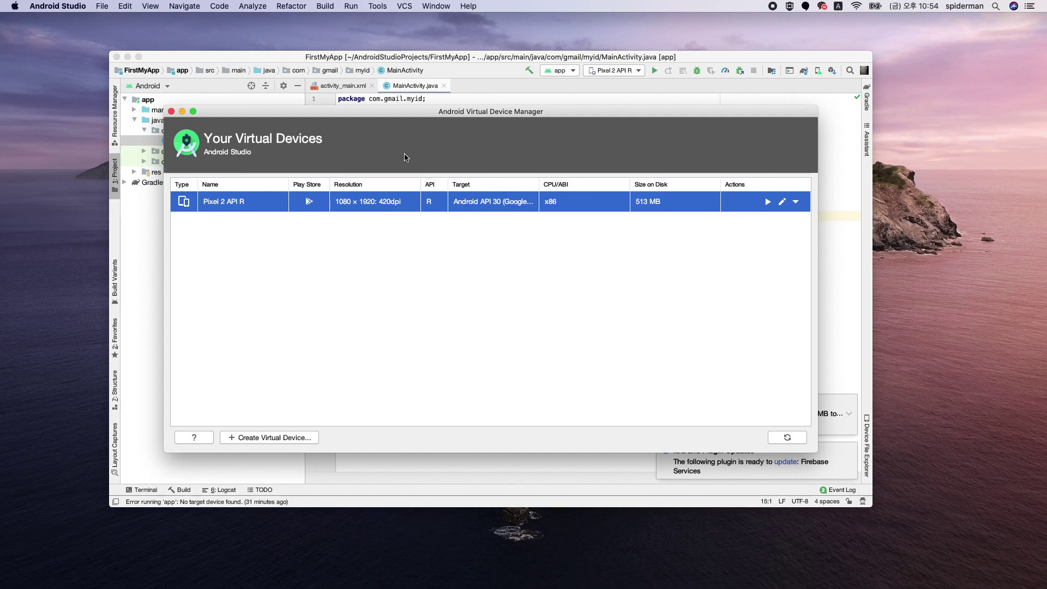
pyautogui.click(170, 111)
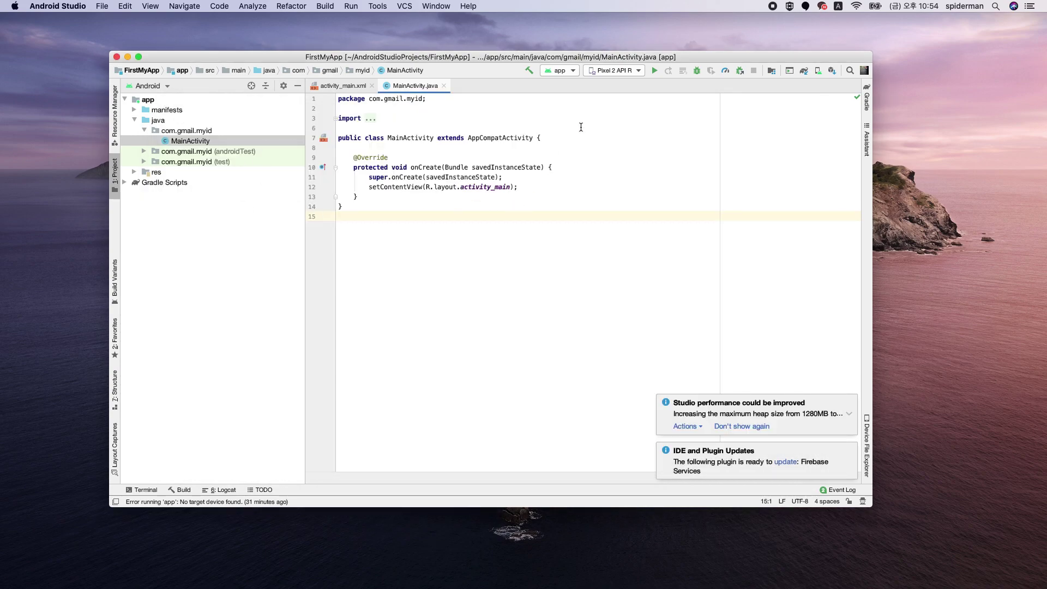
# Choose Pixel 2 API R as the target device and run the app on it.
pyautogui.click(640, 70)
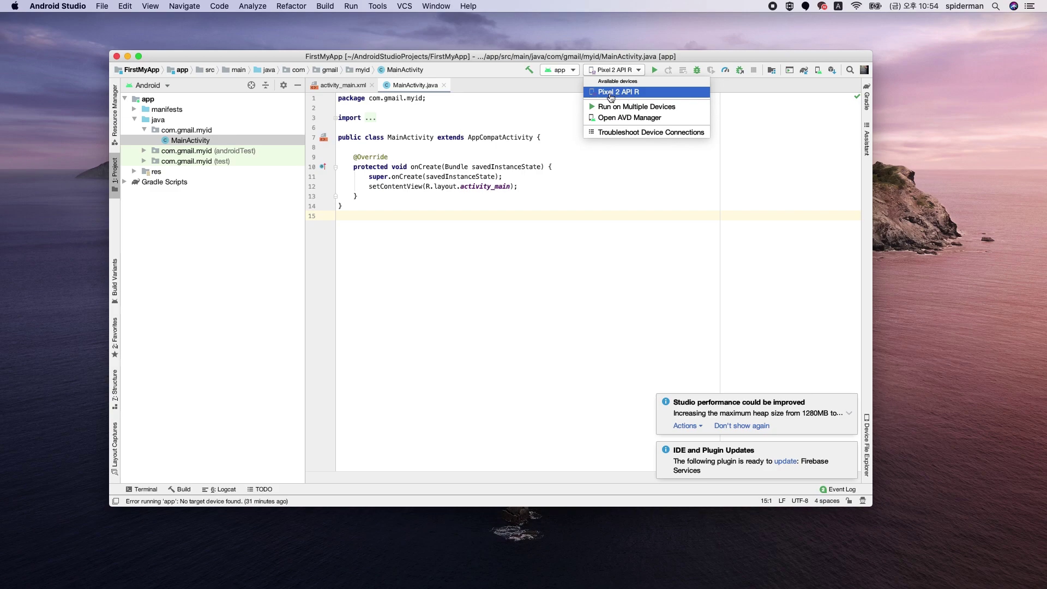
pyautogui.click(635, 92)
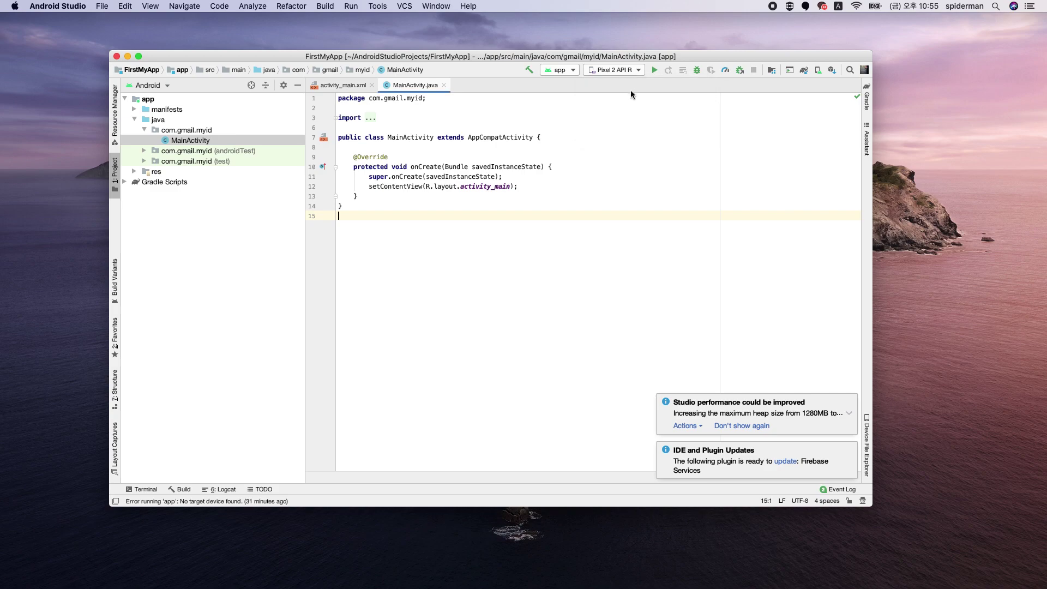
pyautogui.click(654, 69)
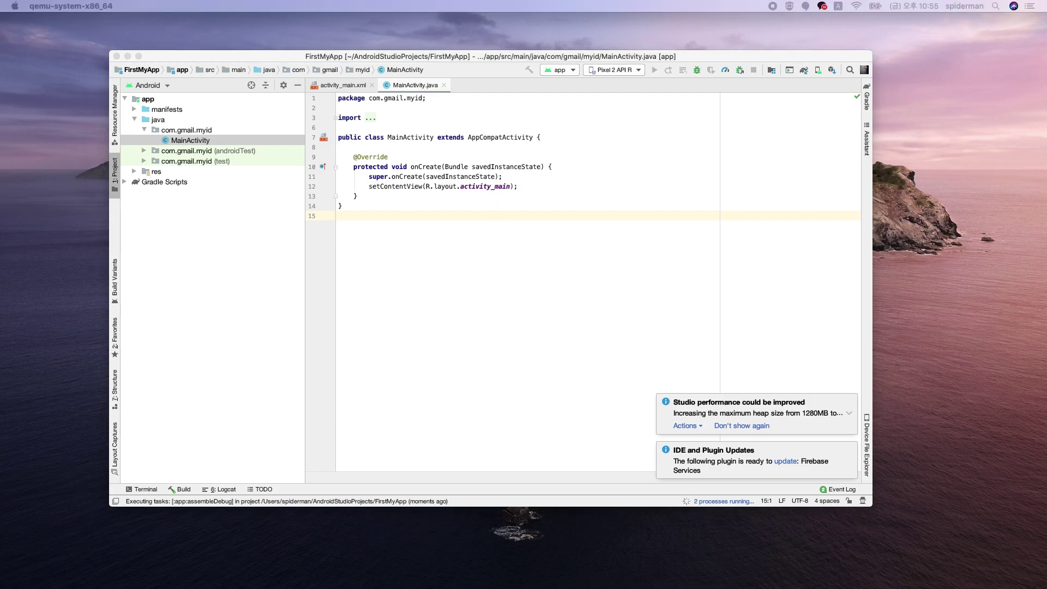
# Reposition the emulator window over the right part of the code editor, keeping the MainActivity code readable.
pyautogui.moveTo(120, 213); pyautogui.dragTo(779, 92)
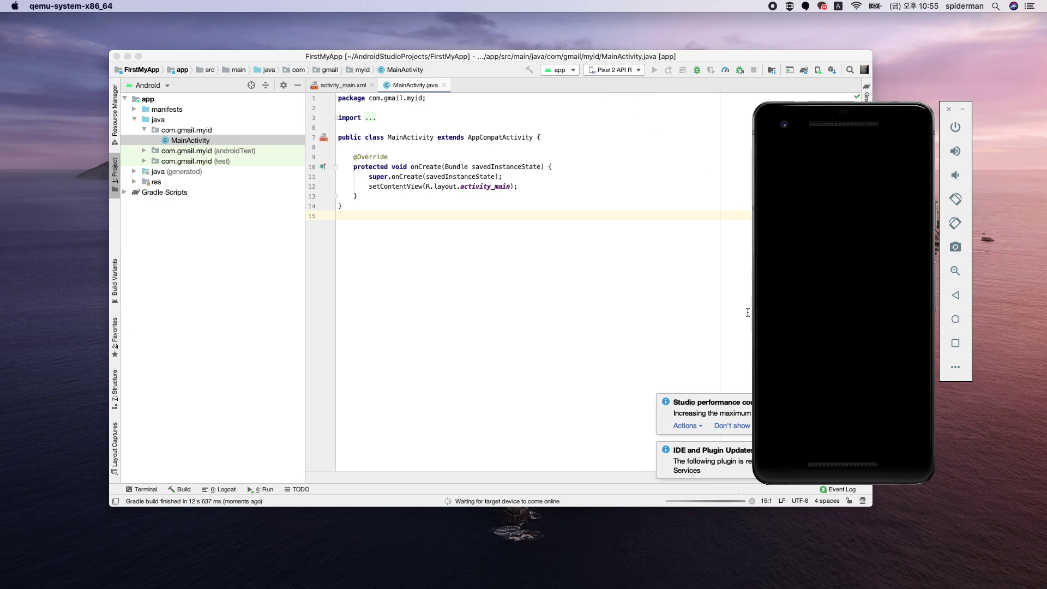
pyautogui.moveTo(879, 119); pyautogui.dragTo(717, 114)
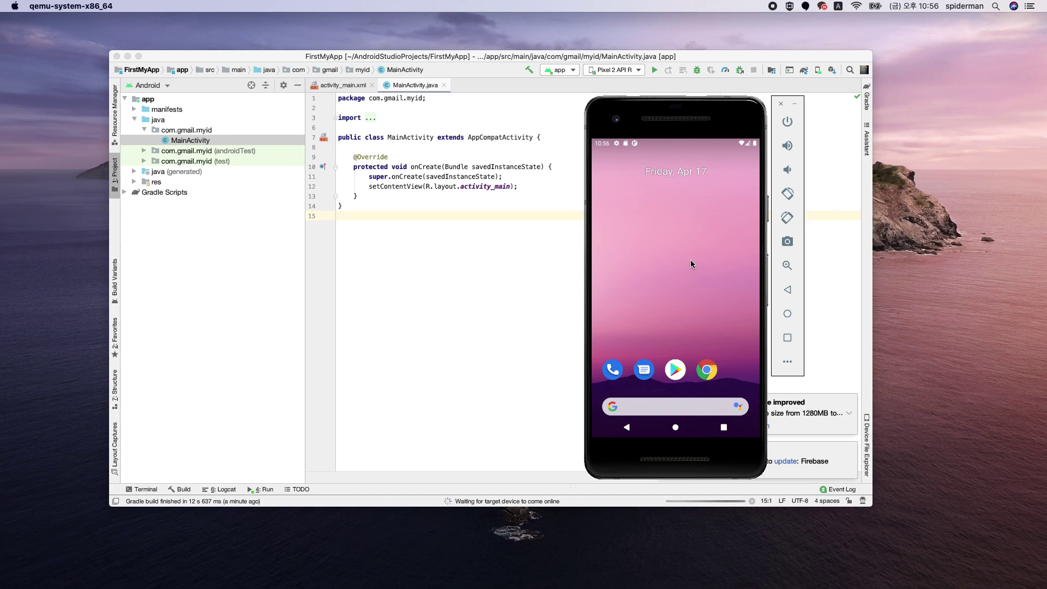
pyautogui.moveTo(736, 111); pyautogui.dragTo(790, 85)
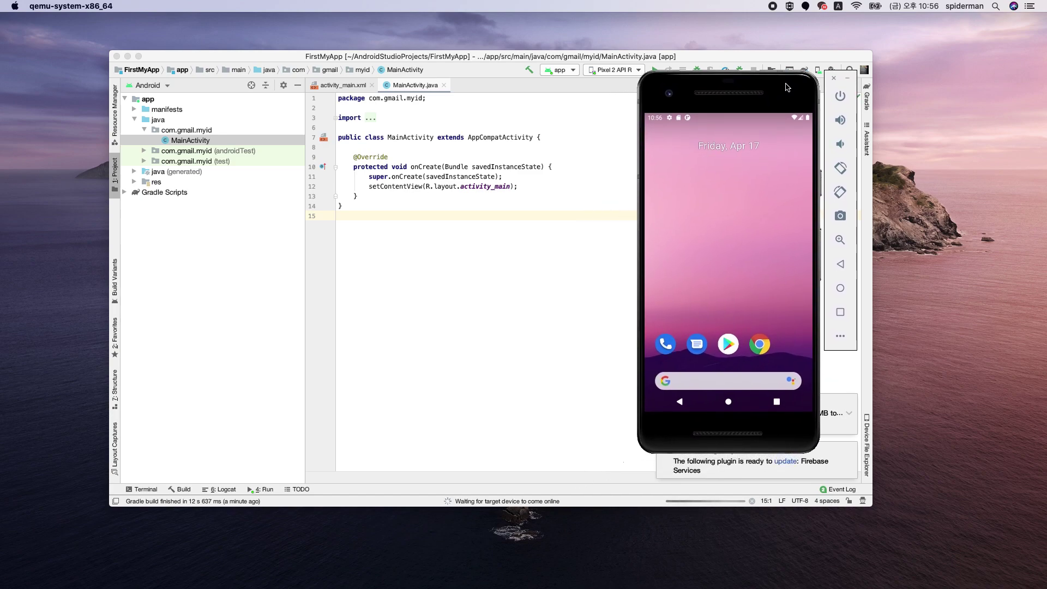